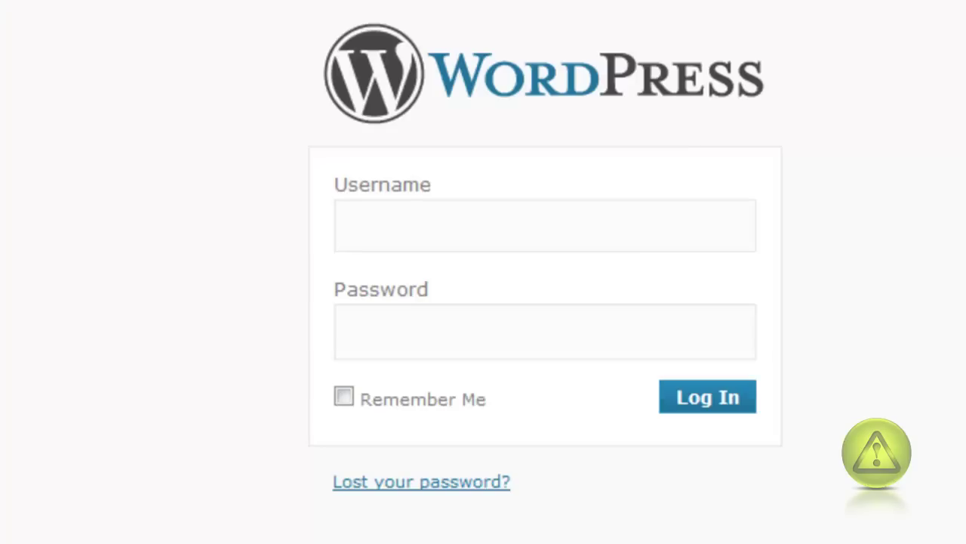
# Log in to the WordPress admin using the saved username and password from autocomplete.
pyautogui.click(450, 230)
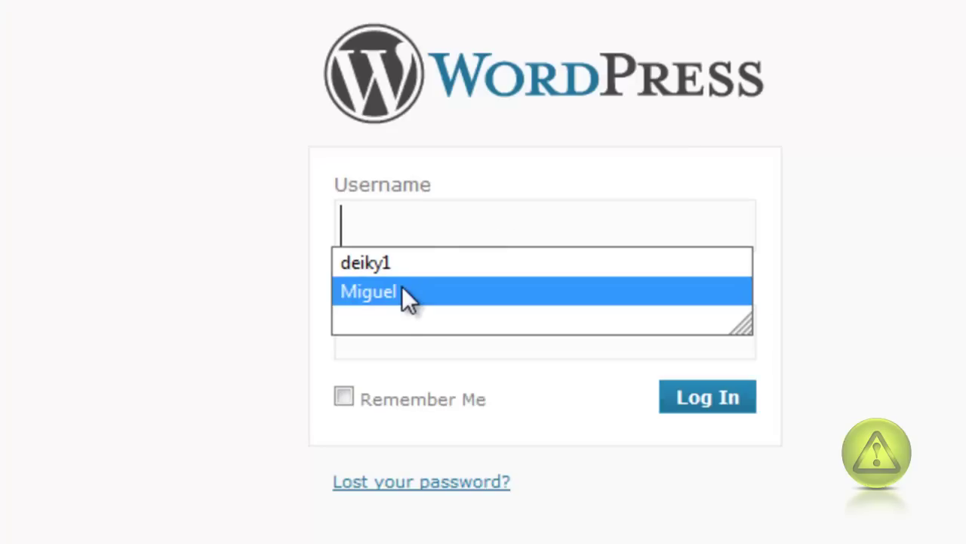
pyautogui.click(519, 291)
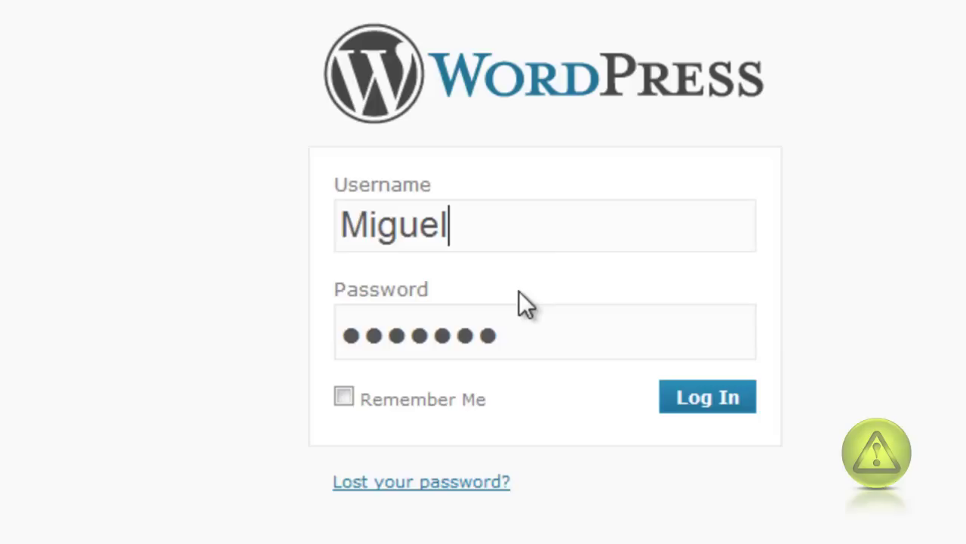
pyautogui.click(717, 415)
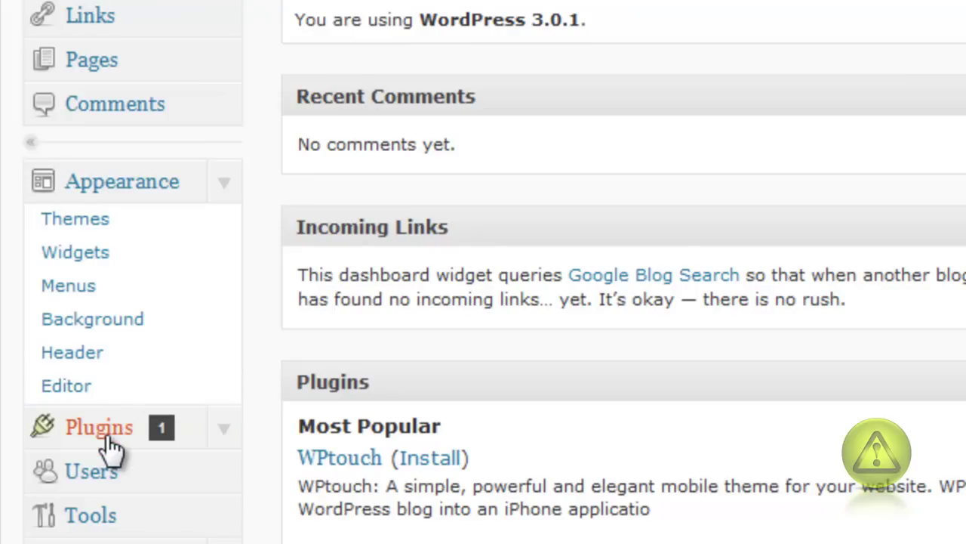
# Copy the 'Add From Server' plugin name from Plugins and search for it under Add New.
pyautogui.click(108, 438)
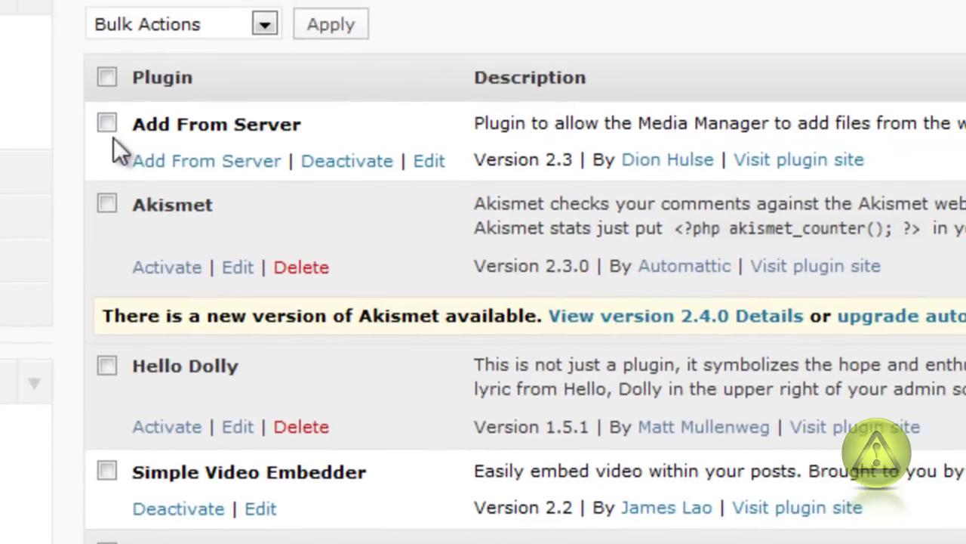
pyautogui.moveTo(133, 124); pyautogui.dragTo(301, 126)
pyautogui.hotkey('ctrl', 'c')
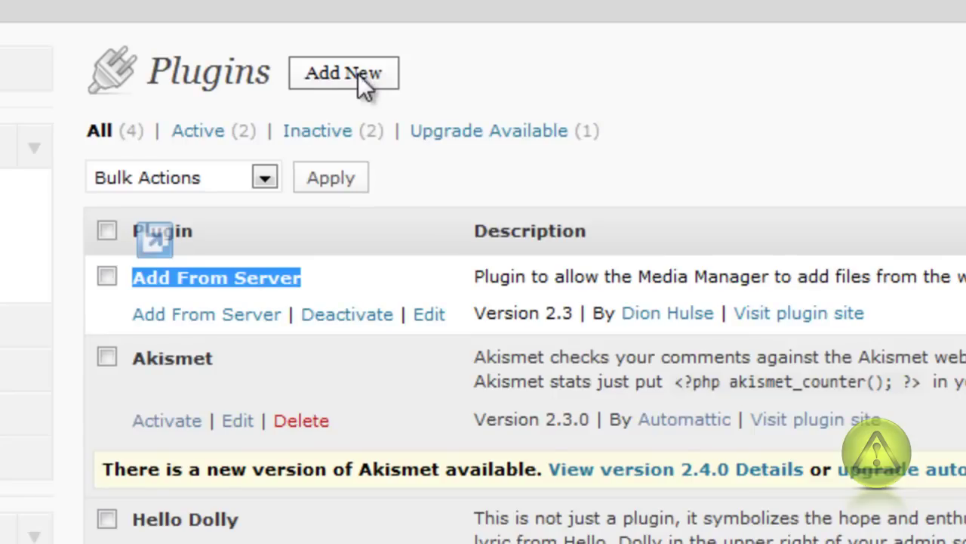
pyautogui.click(358, 73)
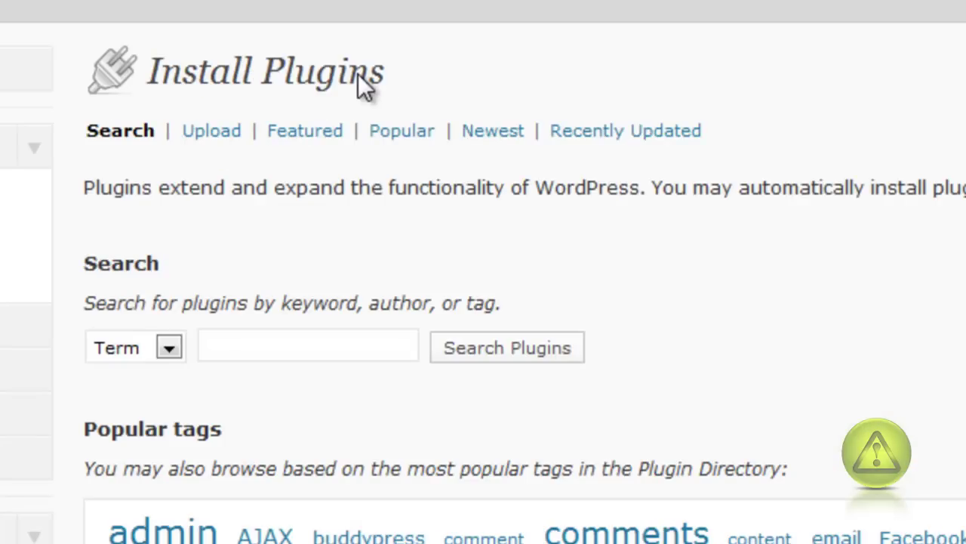
pyautogui.click(222, 348)
pyautogui.rightClick(223, 348)
pyautogui.click(295, 479)
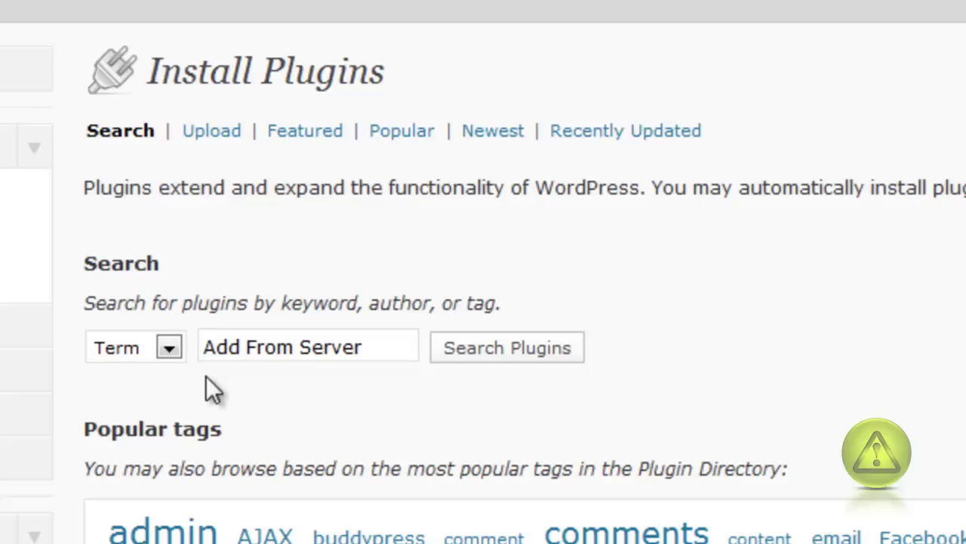
pyautogui.click(521, 354)
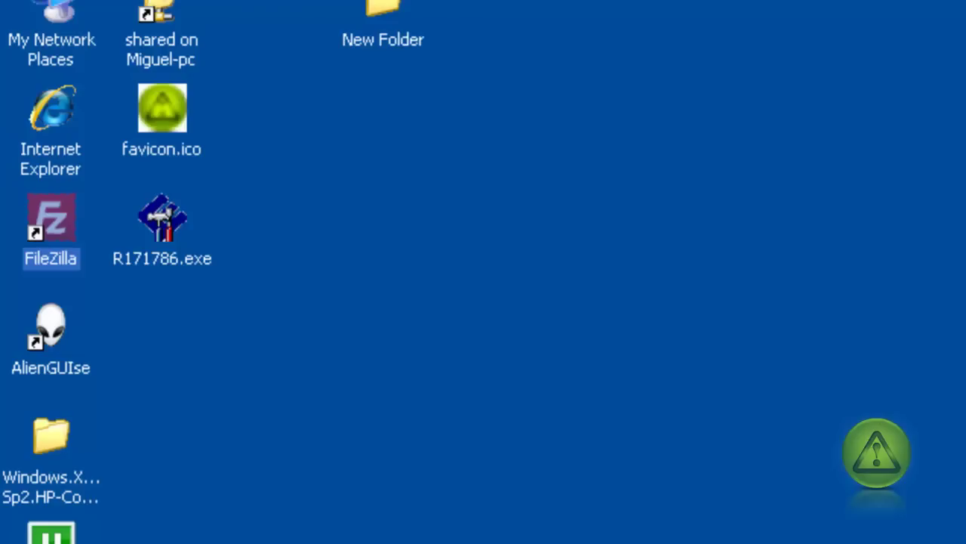
# Start FileZilla and browse the remote site to the /wordpress folder.
pyautogui.doubleClick(61, 242)
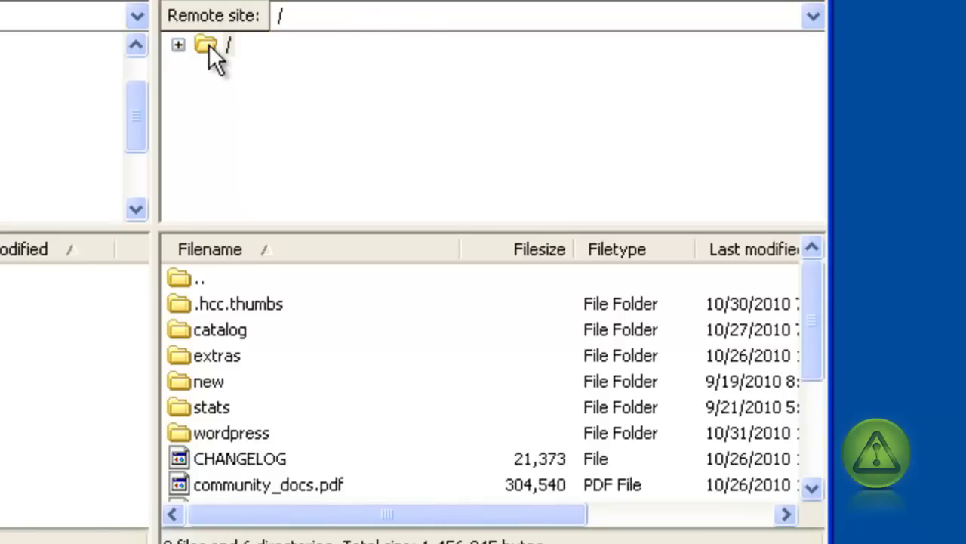
pyautogui.click(179, 43)
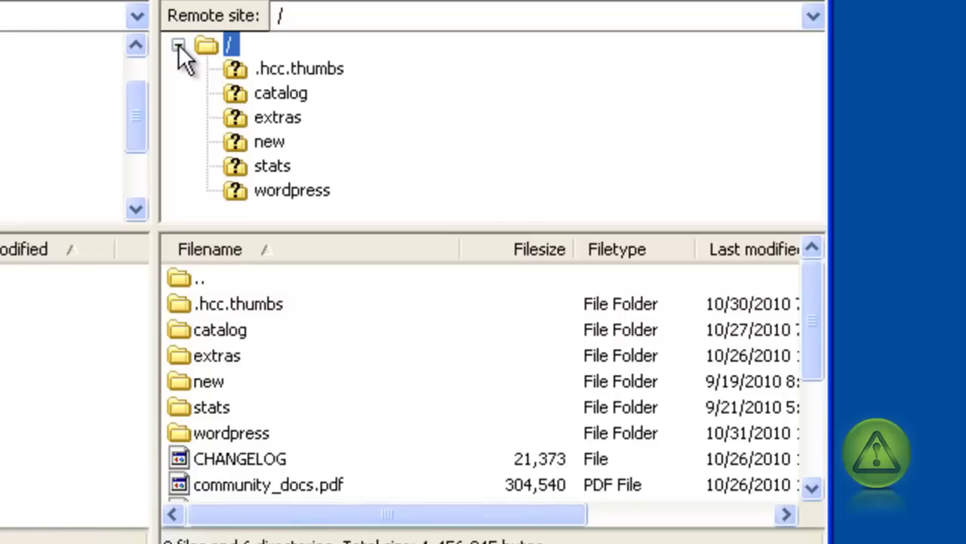
pyautogui.click(261, 190)
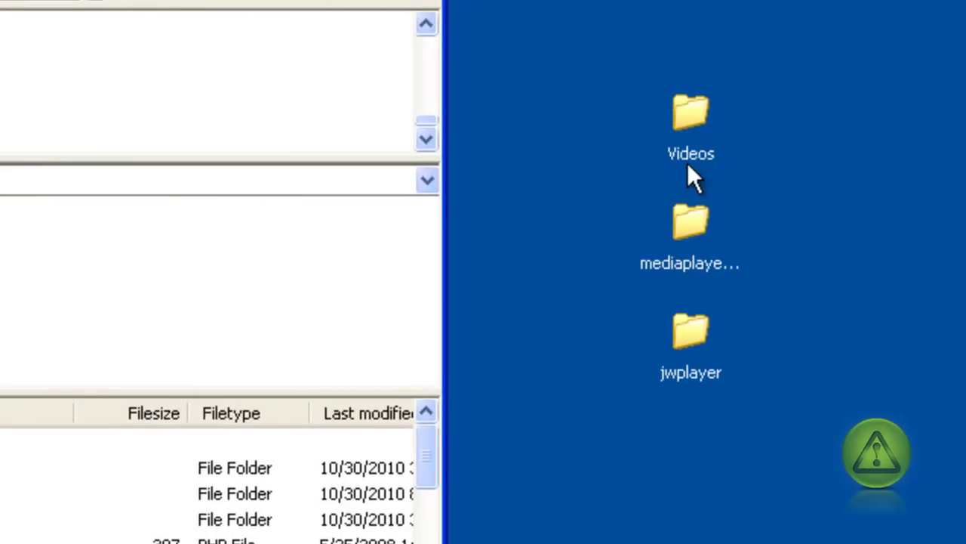
pyautogui.doubleClick(685, 133)
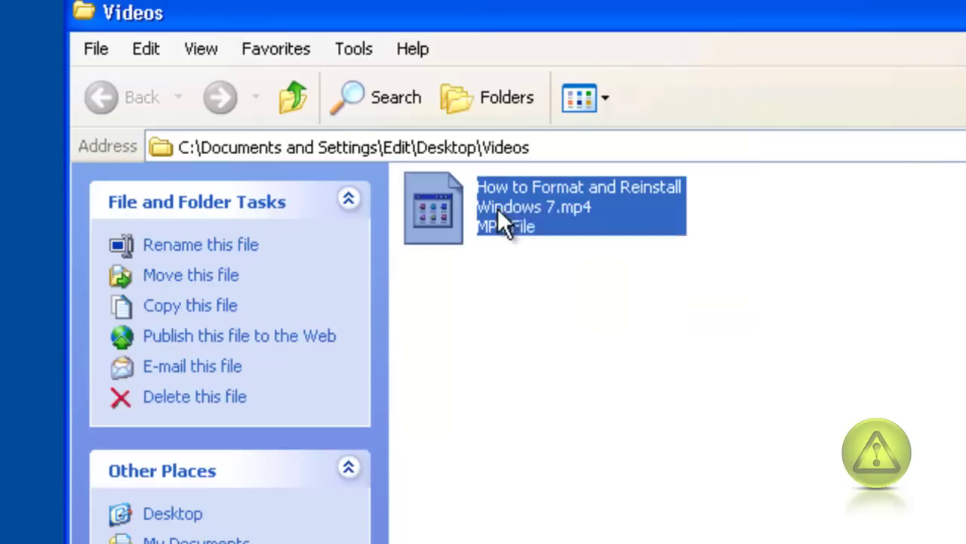
pyautogui.rightClick(498, 208)
pyautogui.click(479, 441)
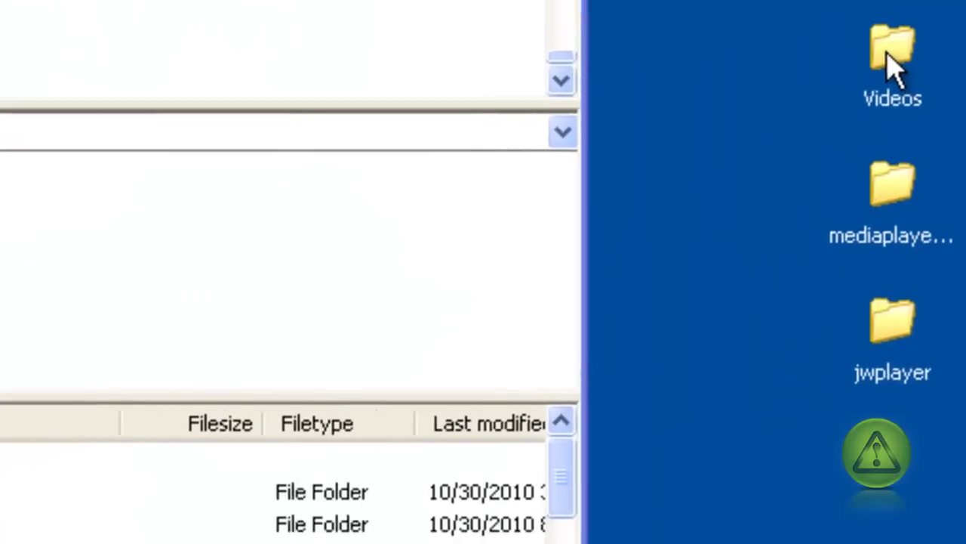
# Drag the desktop Videos folder onto remote /wordpress and confirm its MP4 arrived.
pyautogui.moveTo(782, 118); pyautogui.dragTo(258, 148)
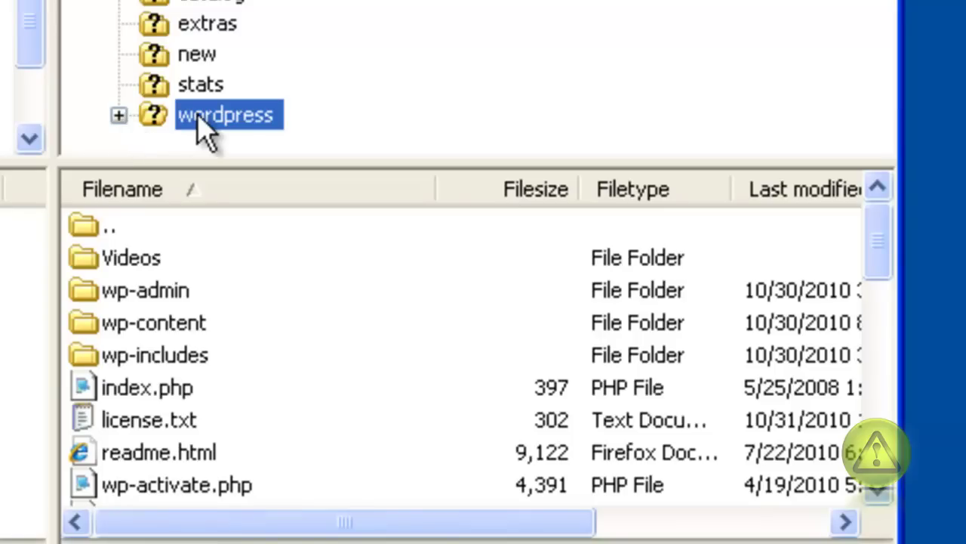
pyautogui.click(124, 265)
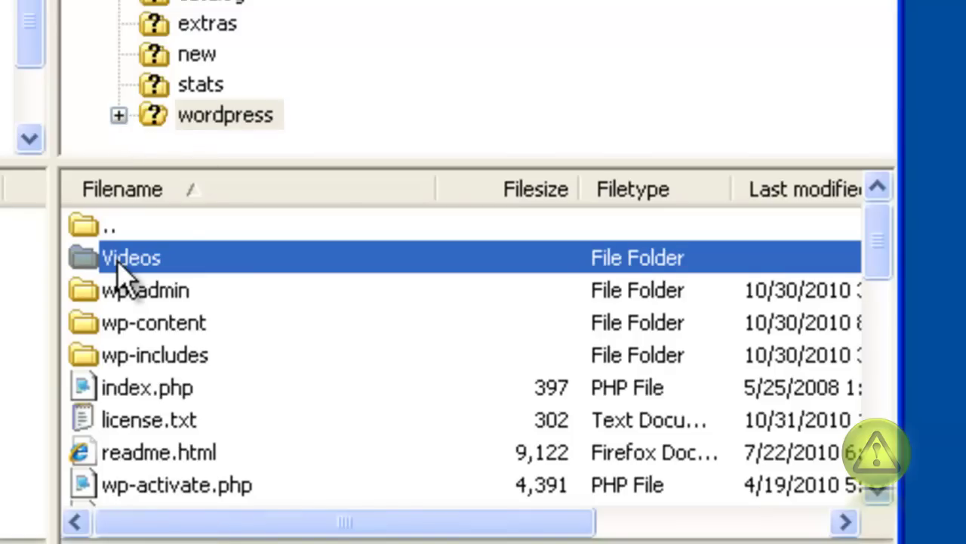
pyautogui.doubleClick(119, 261)
pyautogui.click(112, 264)
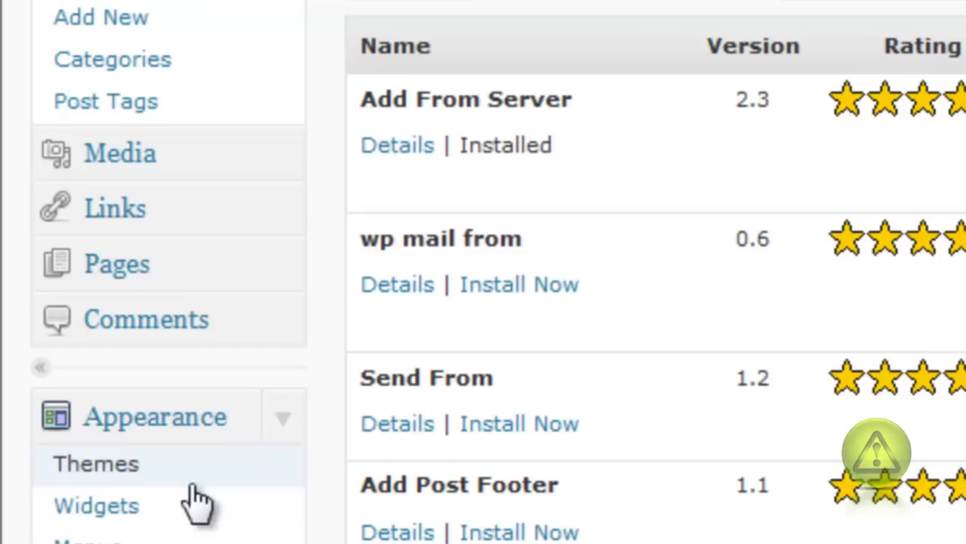
# Import 'How to Format and Reinstall Windows 7.mp4' from WordPress Root/Videos via Add From Server.
pyautogui.click(282, 420)
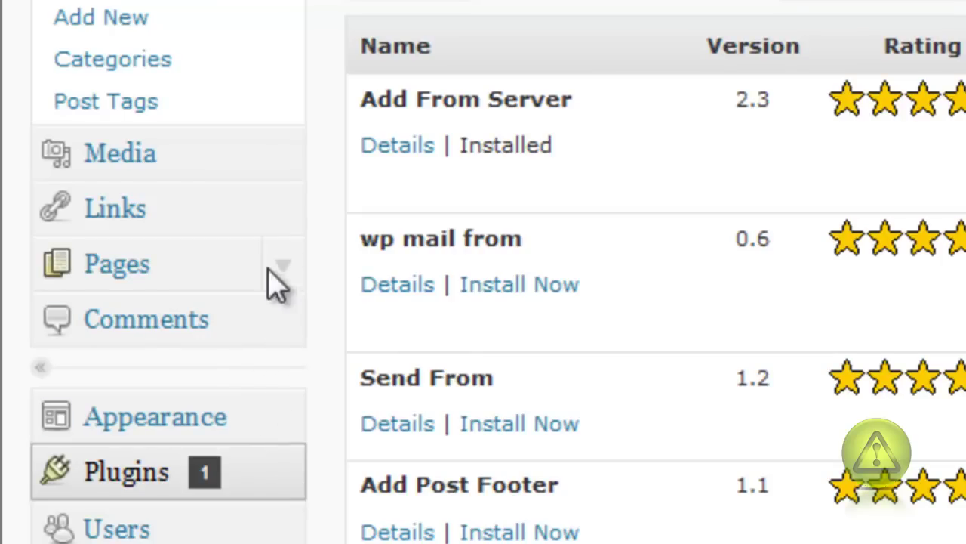
pyautogui.click(281, 156)
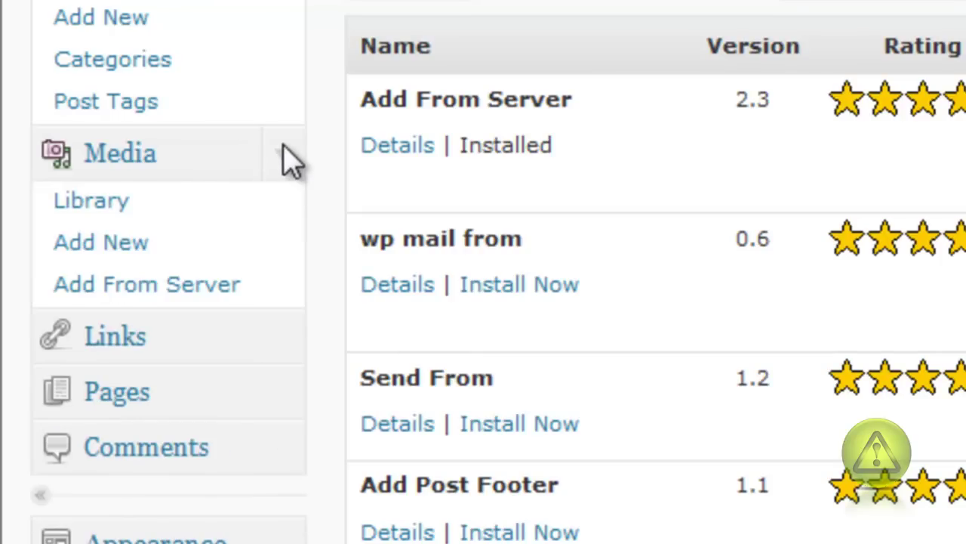
pyautogui.click(157, 293)
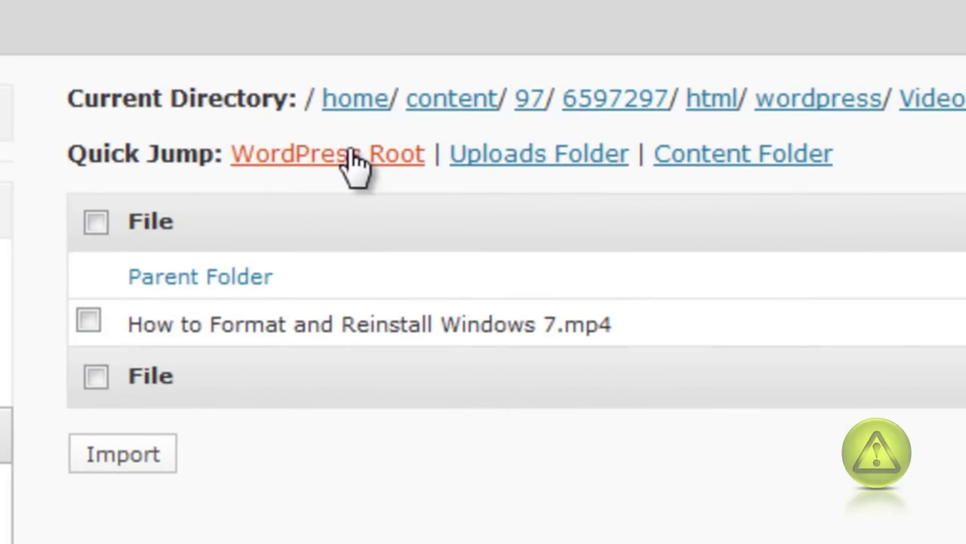
pyautogui.click(353, 151)
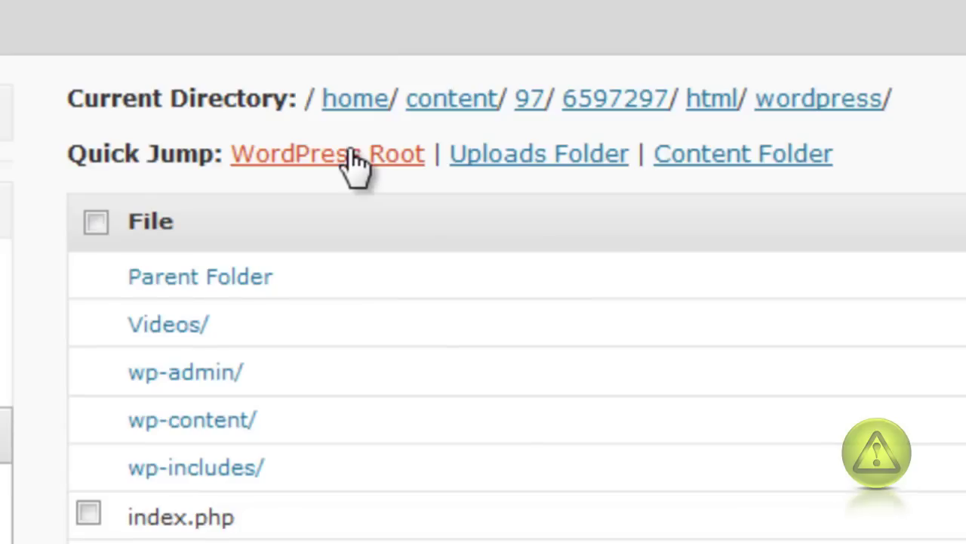
pyautogui.click(171, 326)
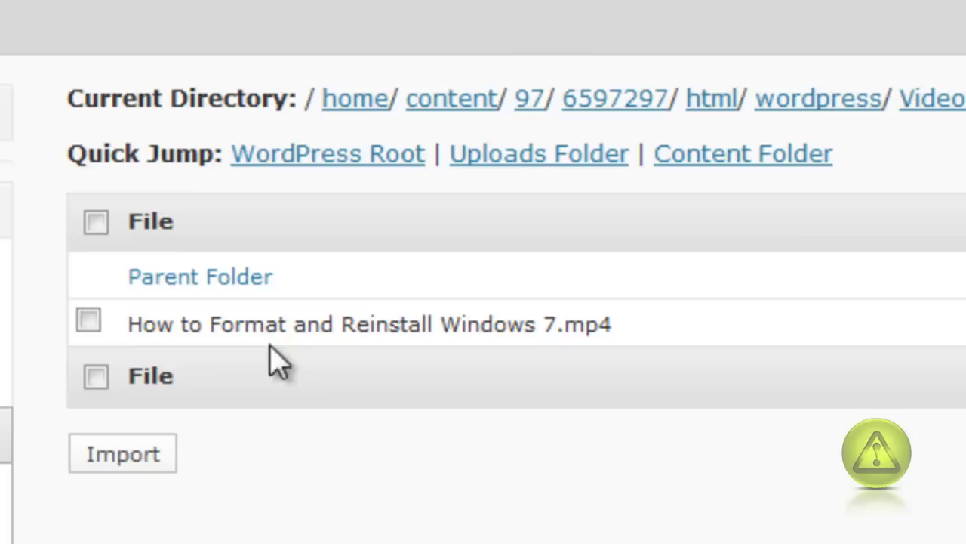
pyautogui.click(89, 320)
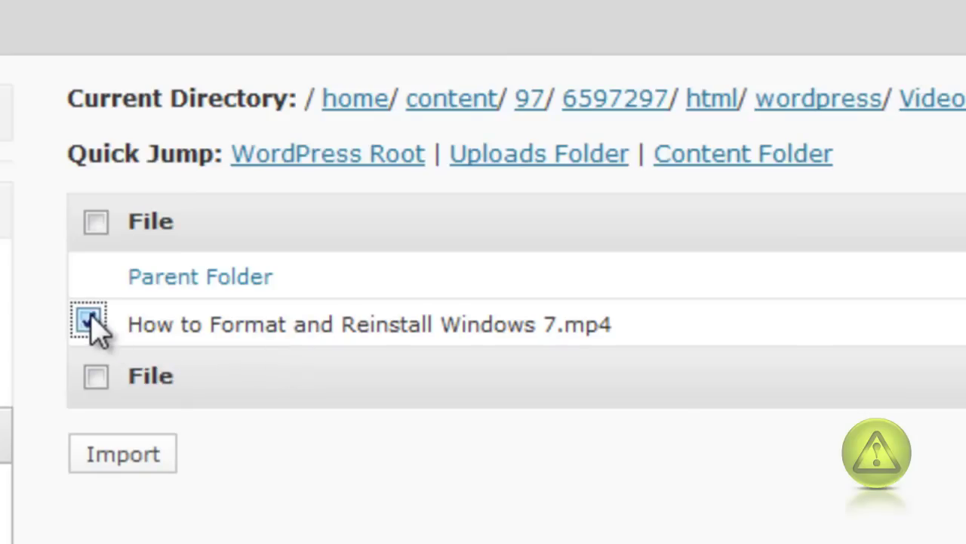
pyautogui.click(115, 463)
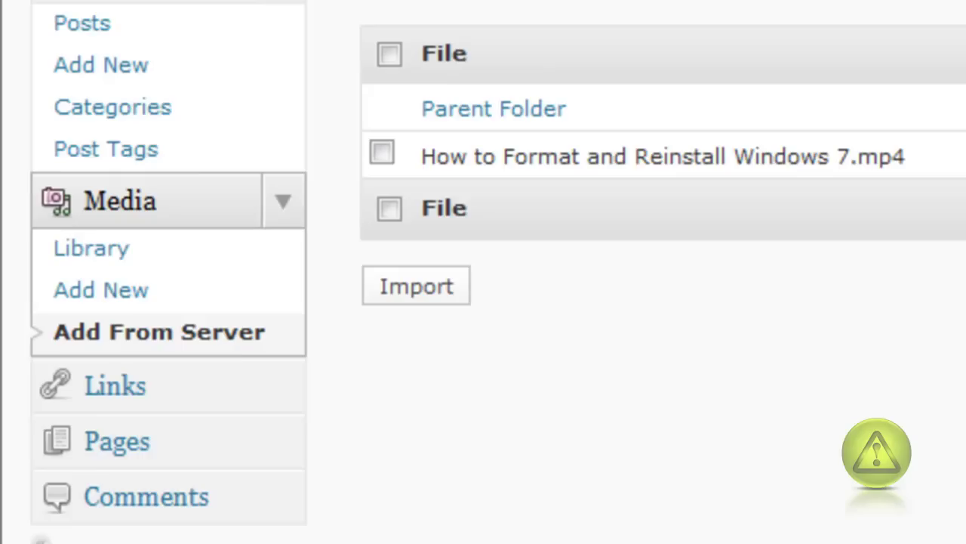
# Go to Media > Library to view the imported Windows 7 MP4 video.
pyautogui.click(98, 250)
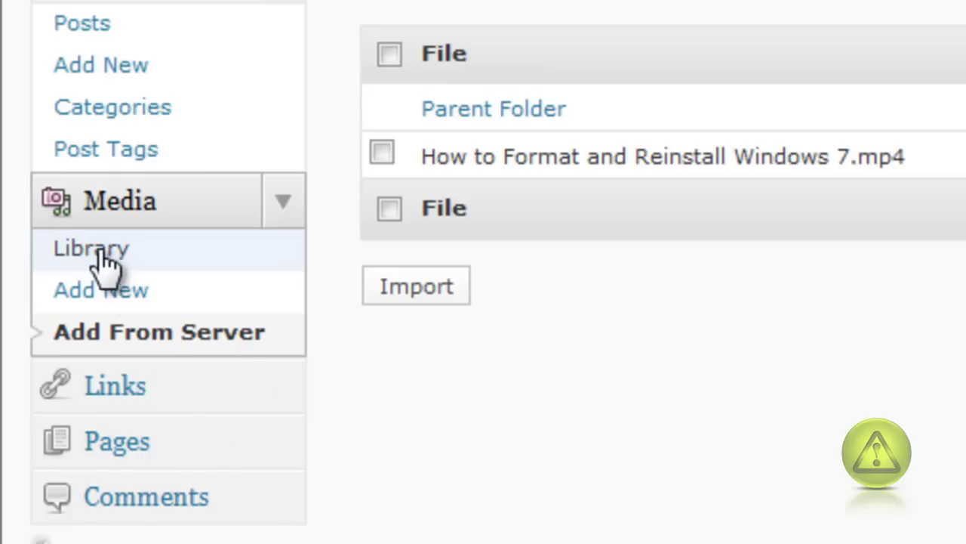